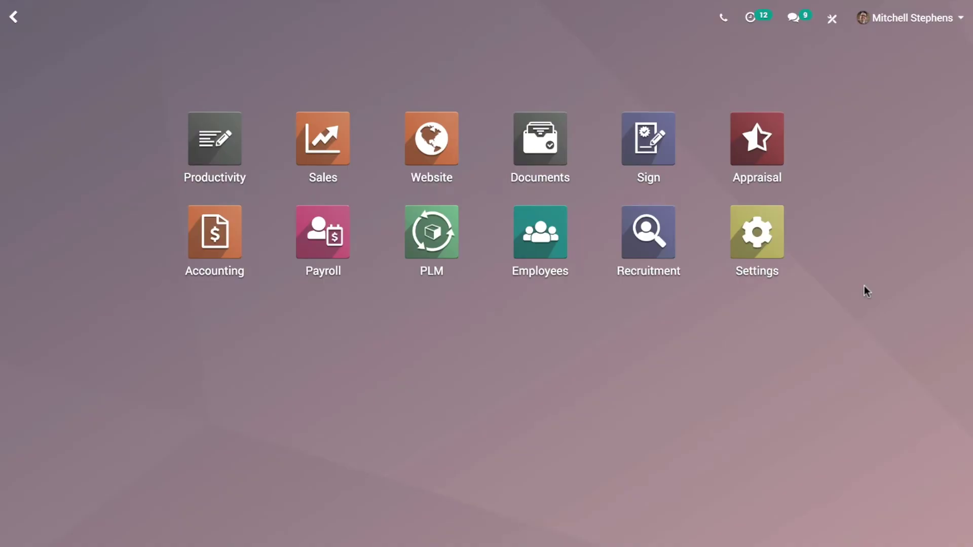
In the Documents app, preview the INV_2018_0003 invoice PDF, then close the viewer.
click(540, 141)
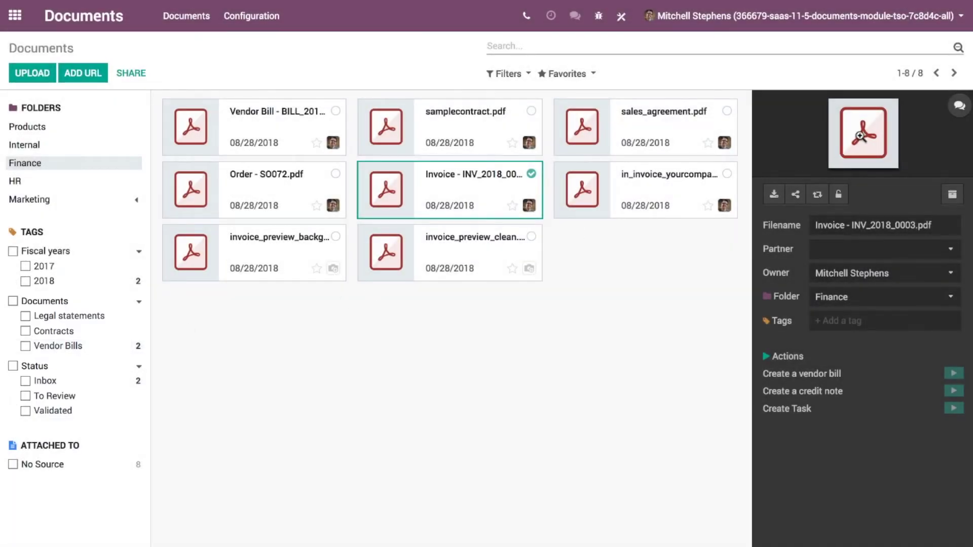
click(862, 133)
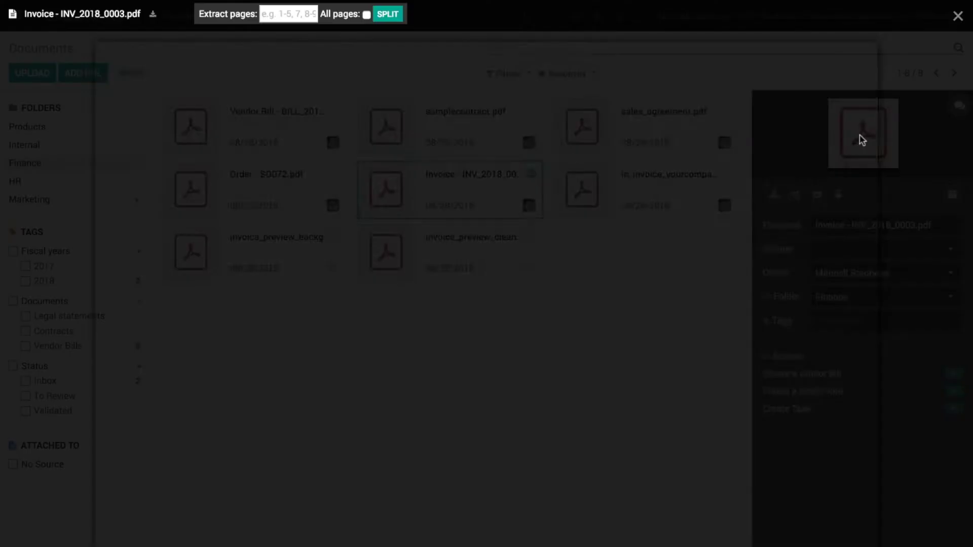
scroll(781, 161, down, 2)
scroll(781, 162, up, 4)
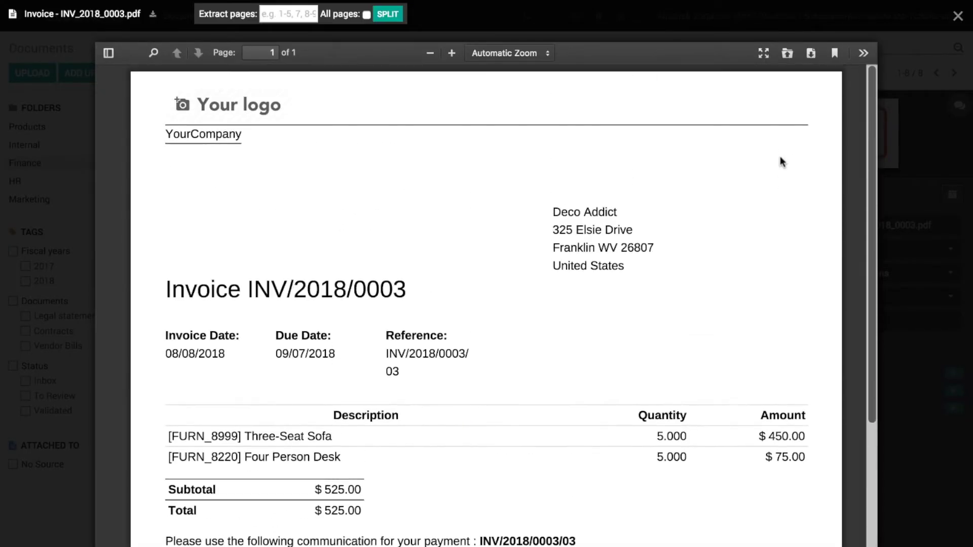
click(957, 15)
Send followers 'Is this the correct invoice?' on INV_2018_0003 and close its discussion thread.
click(958, 106)
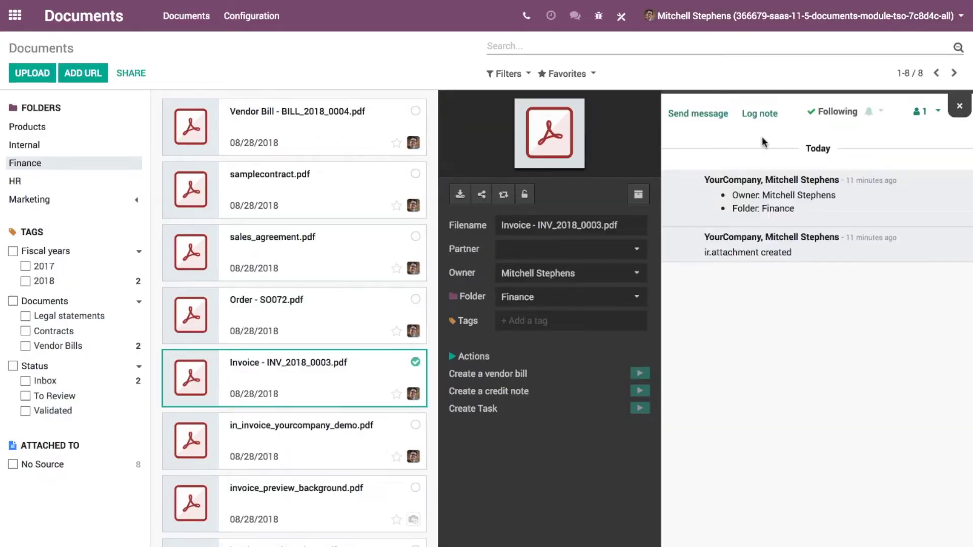
click(698, 114)
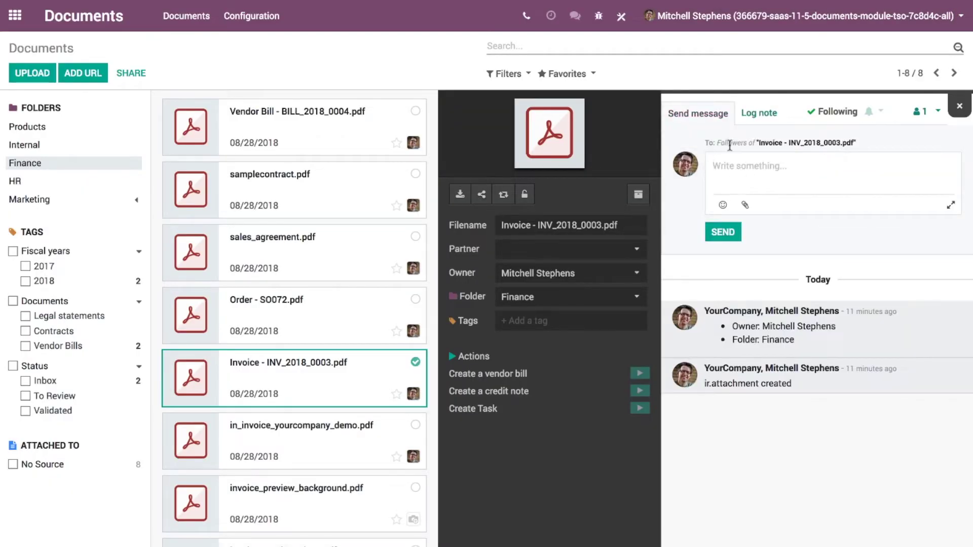
text(I)
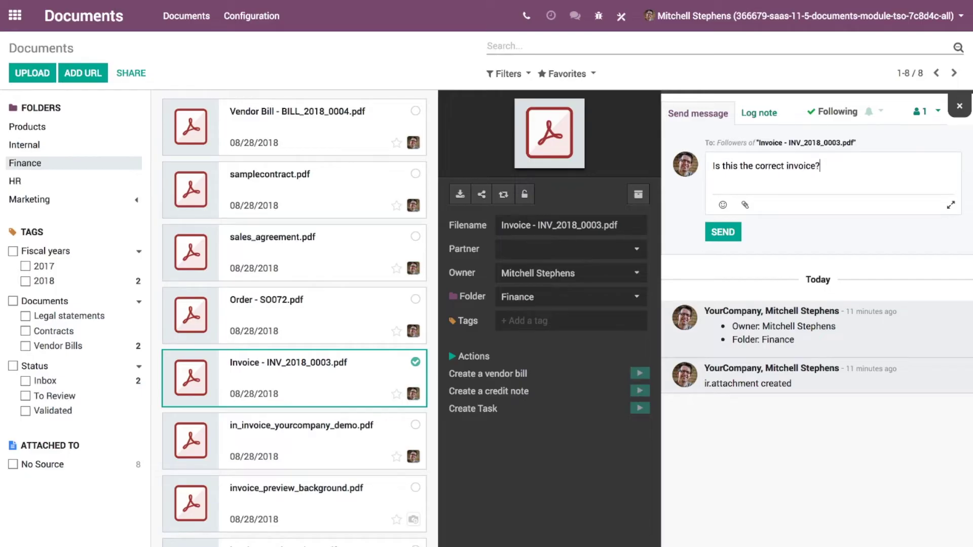
click(721, 231)
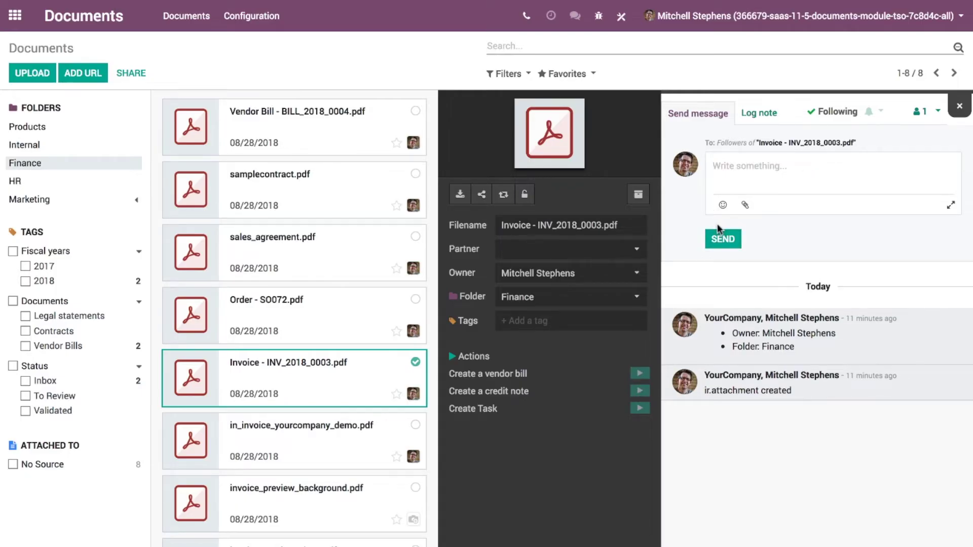
click(959, 107)
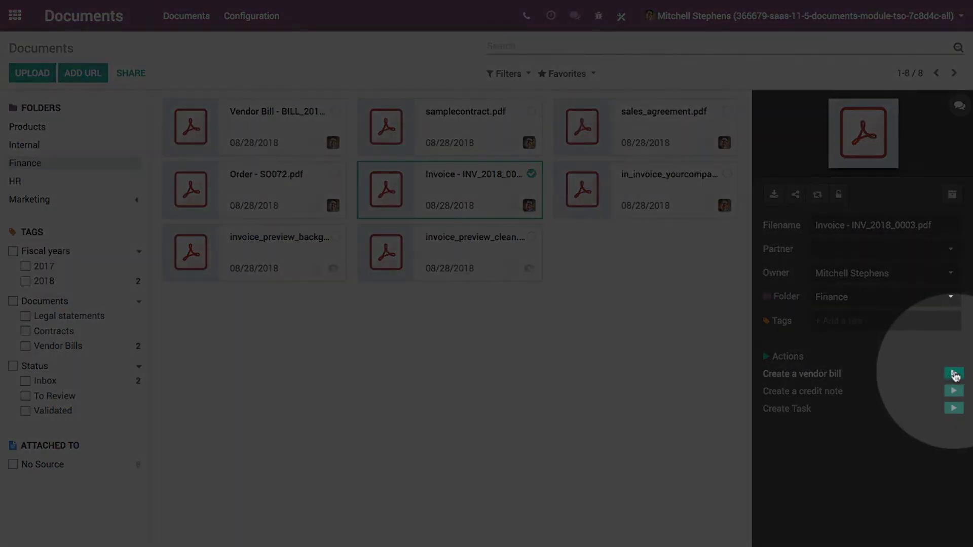
Create vendor bill PV17086 from the invoice, set its total to 302.40, and validate it.
click(955, 374)
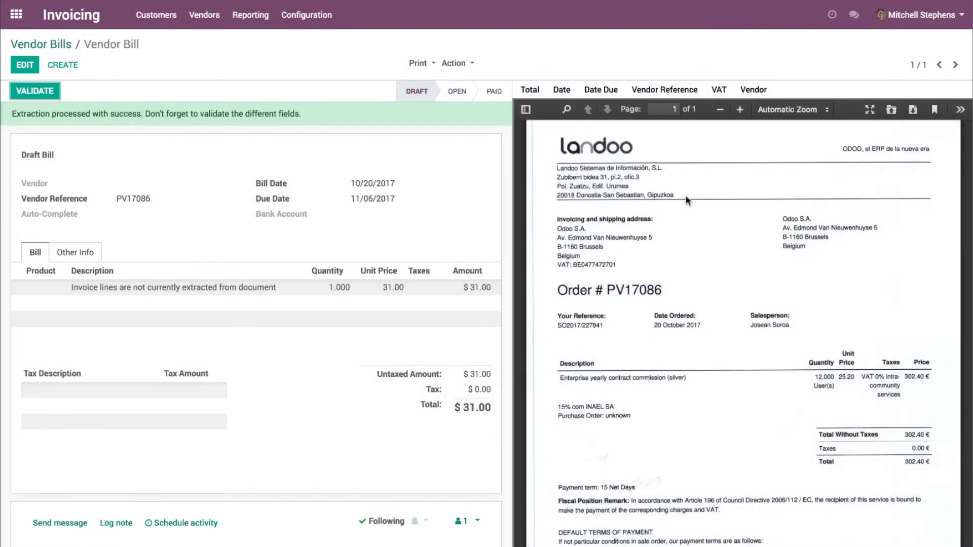
click(530, 90)
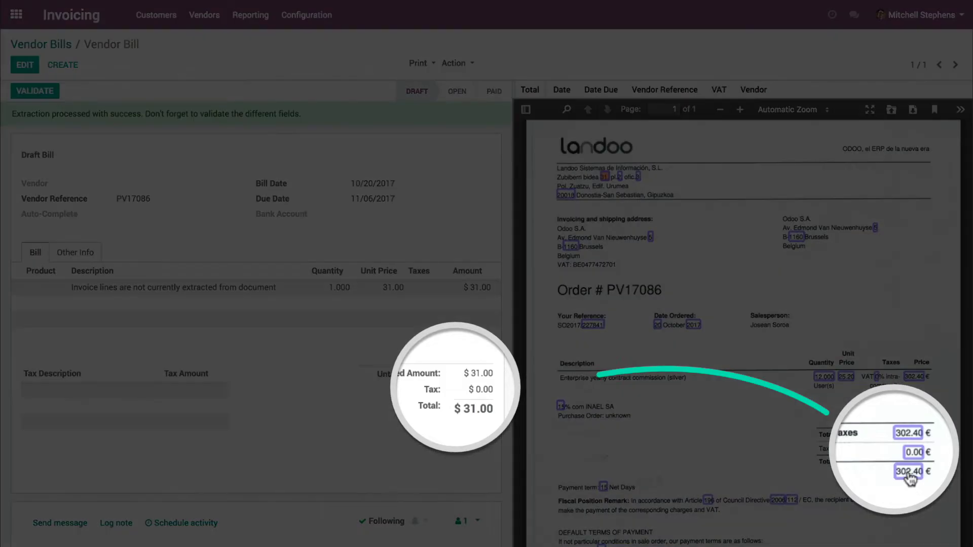
click(909, 471)
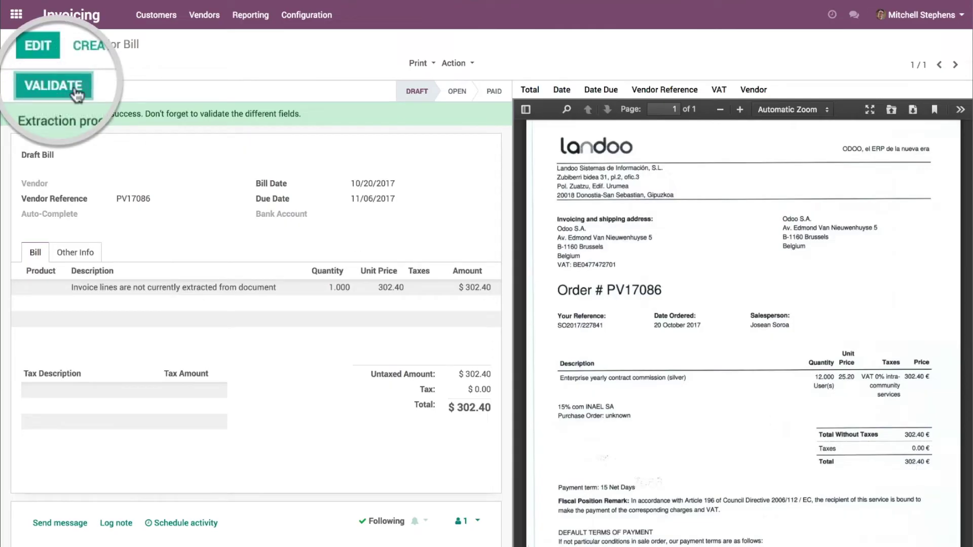
click(34, 90)
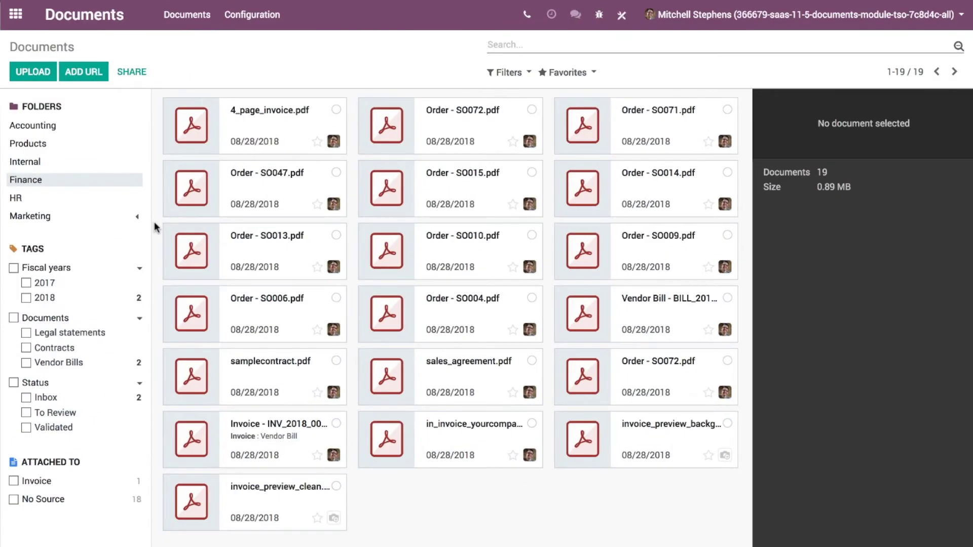
Move Order - SO072.pdf through Order - SO004.pdf from Finance into the Accounting folder.
click(439, 138)
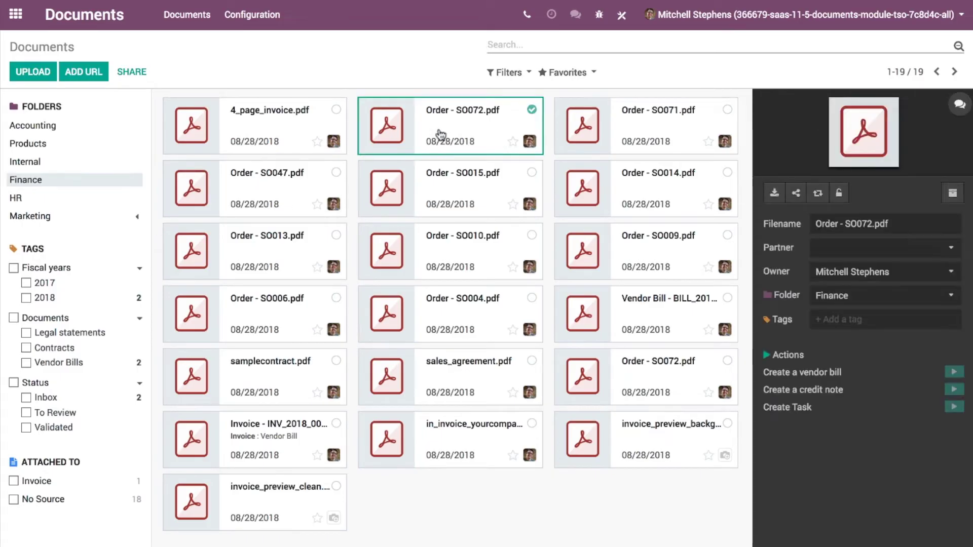
shift+click(453, 314)
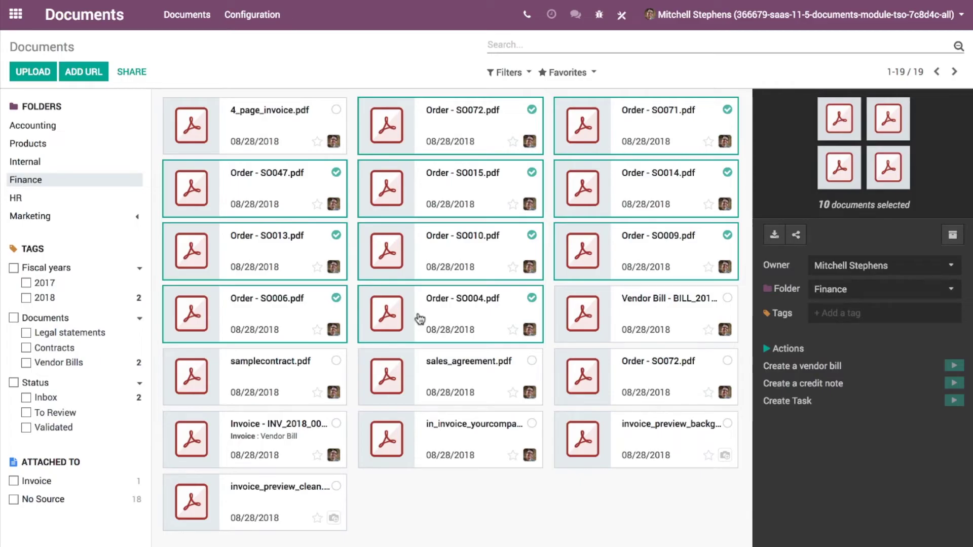
click(830, 289)
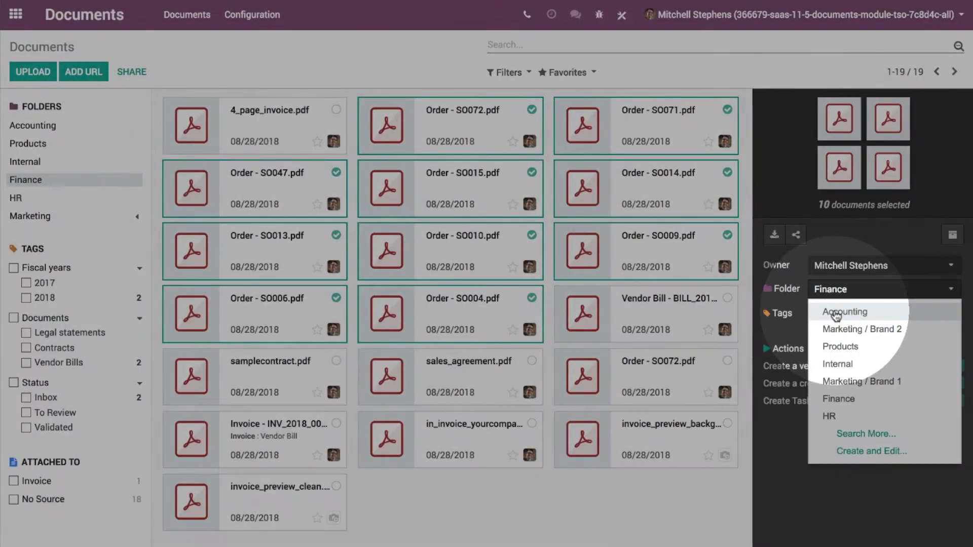
click(843, 312)
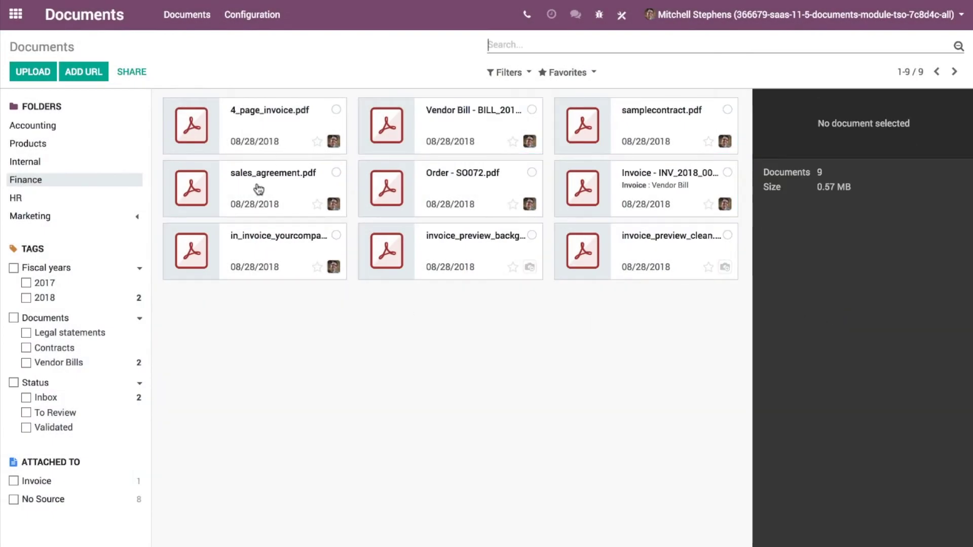
click(276, 135)
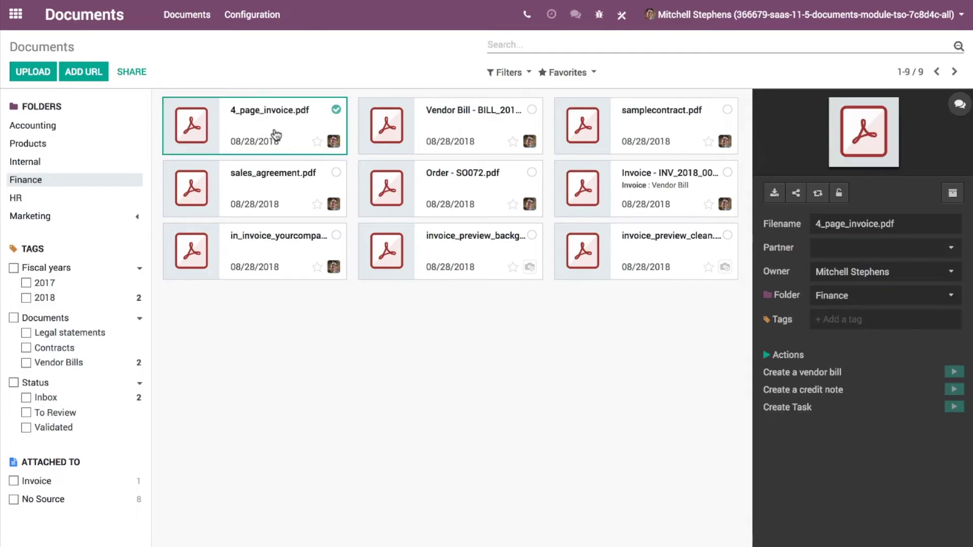
Split 4_page_invoice.pdf into separate PDFs by extracting pages.
click(855, 141)
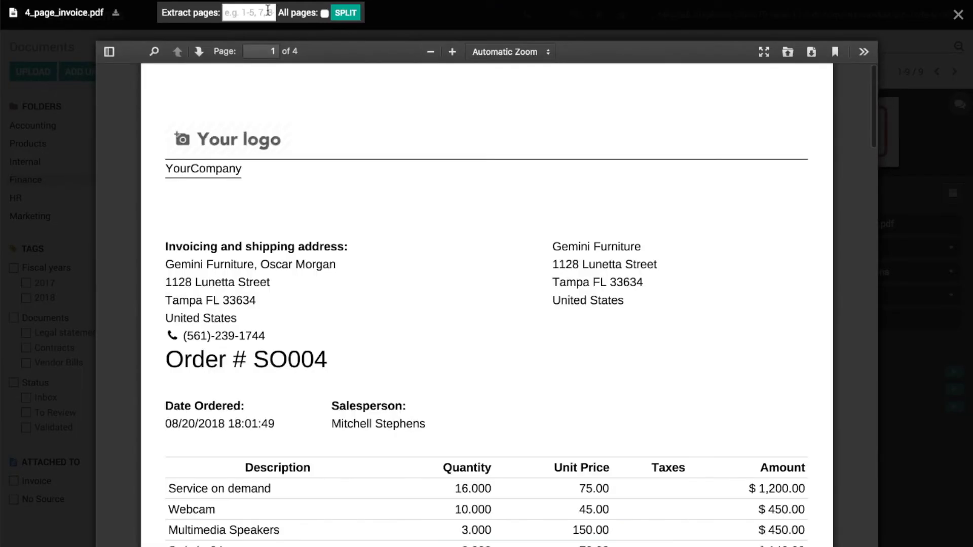
click(247, 13)
text(1,2)
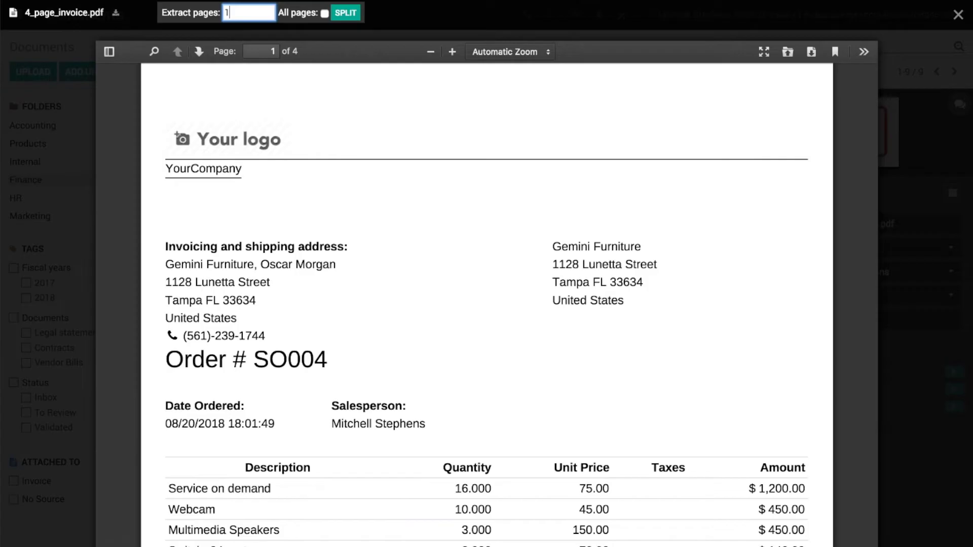
click(346, 13)
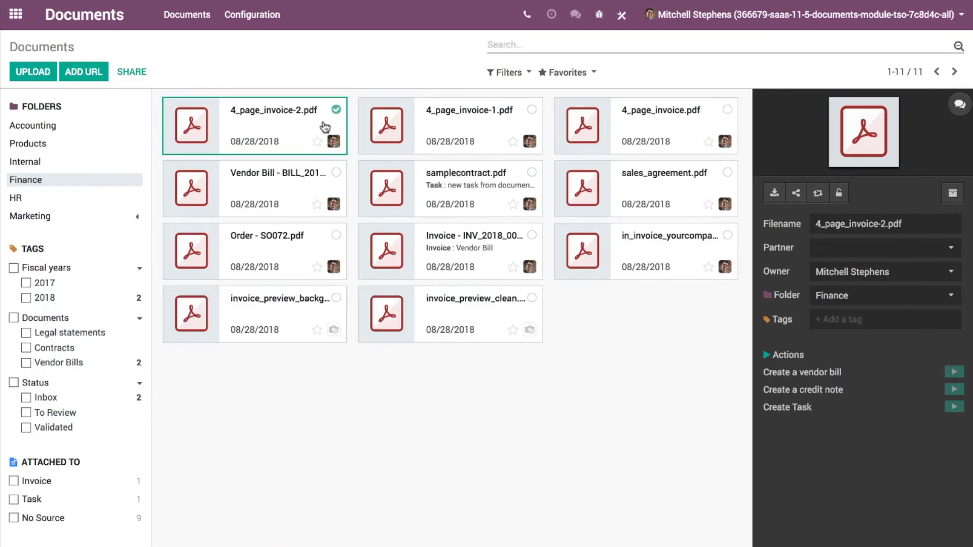
Move 4_page_invoice.pdf and its split files to the Accounting folder.
ctrl+click(465, 119)
ctrl+click(639, 126)
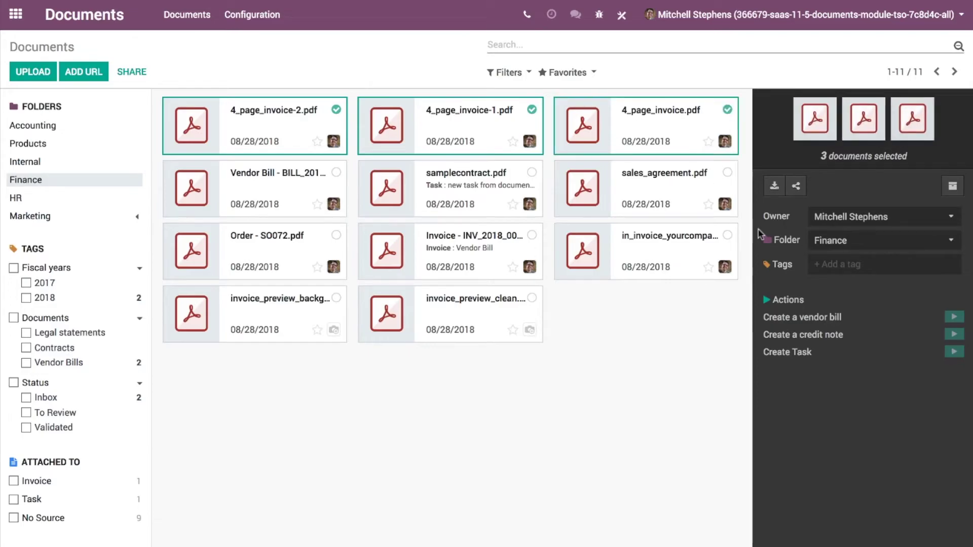
click(821, 242)
click(830, 259)
Create a task from samplecontract.pdf, tag it Bug, and save it.
click(728, 111)
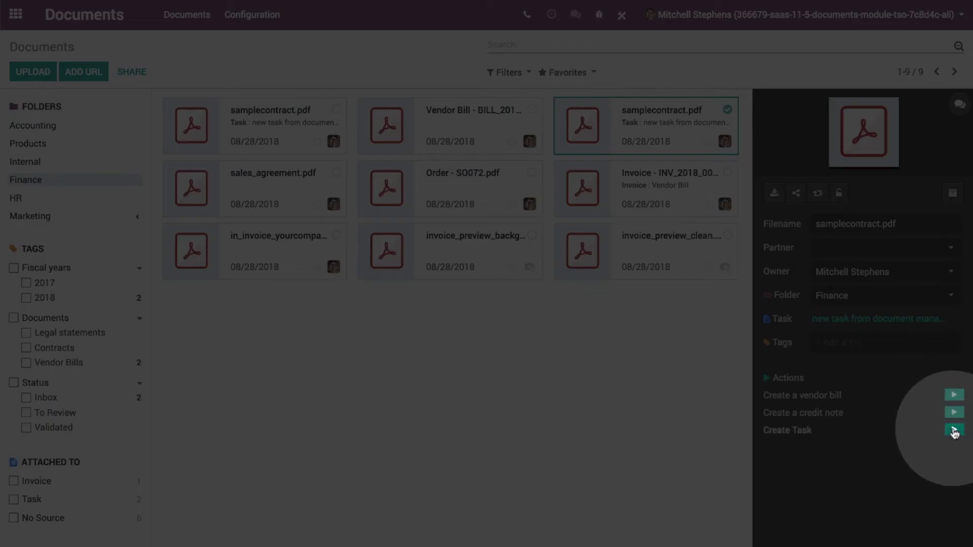
click(955, 431)
click(707, 221)
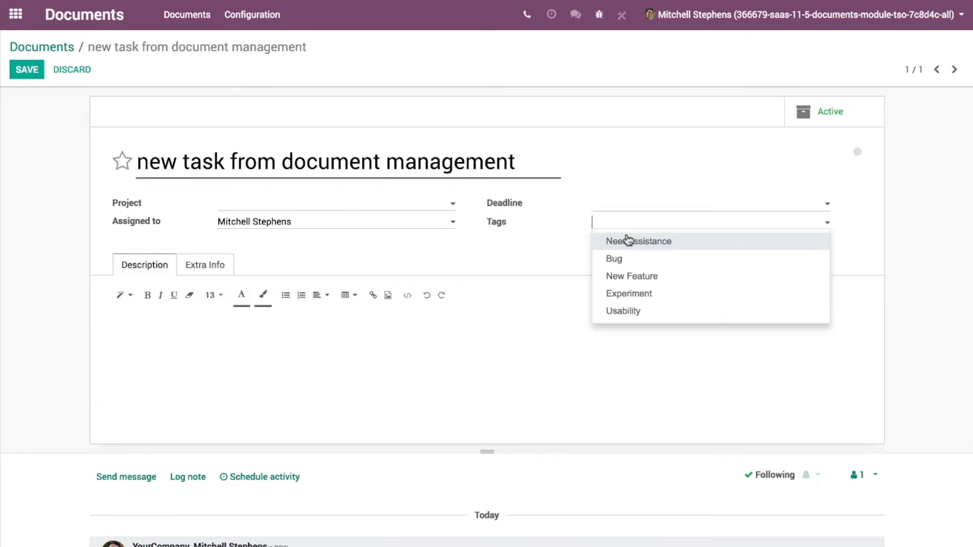
click(623, 260)
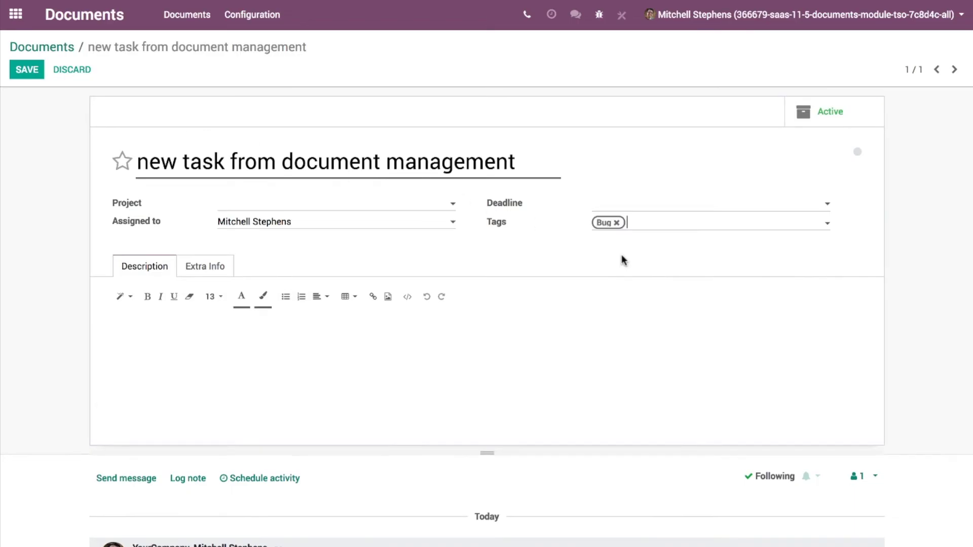
click(30, 73)
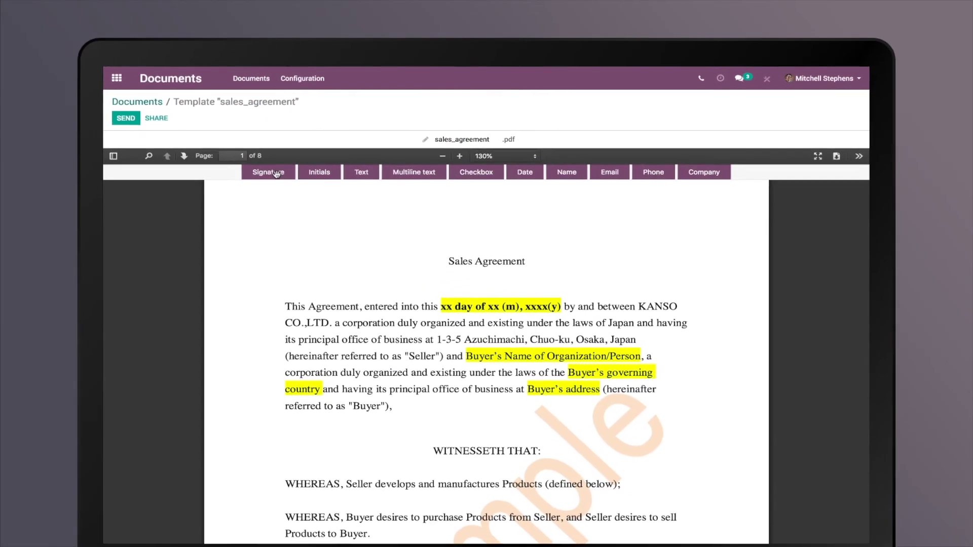
drag(267, 172, 661, 485)
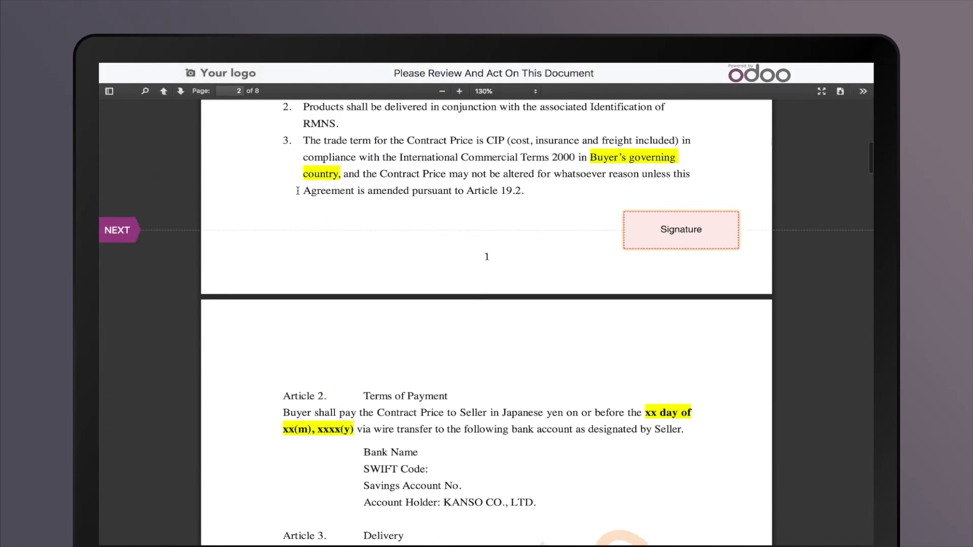
Sign the sales agreement's signature field with a drawn signature and validate it.
click(642, 227)
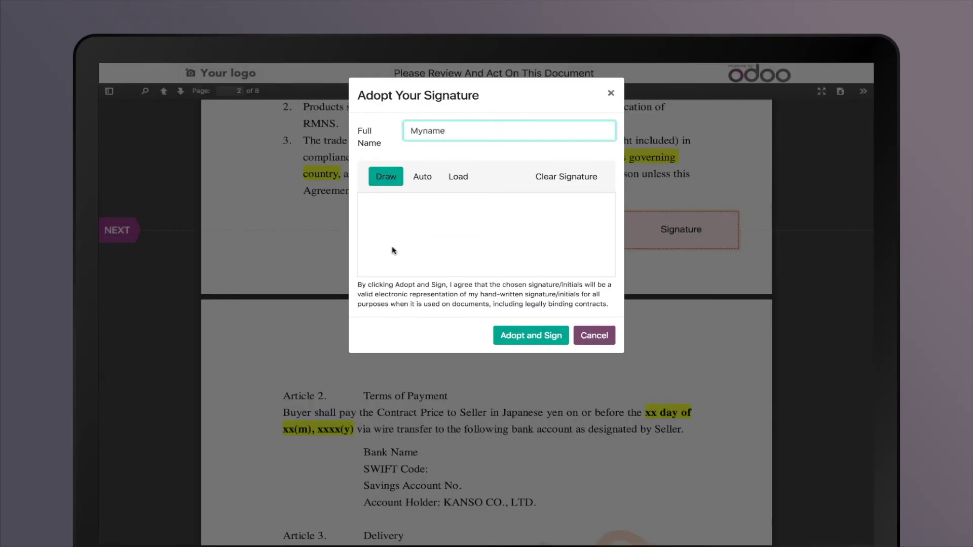
drag(393, 249, 479, 269)
click(530, 335)
click(485, 531)
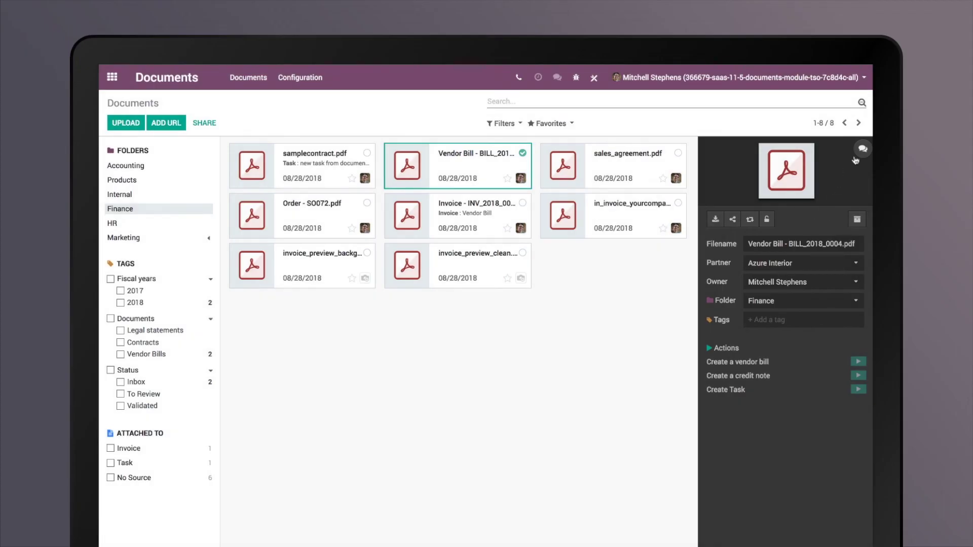
Ask John for more information on Vendor Bill BILL_2018_0004, then close the discussion.
click(863, 151)
click(654, 154)
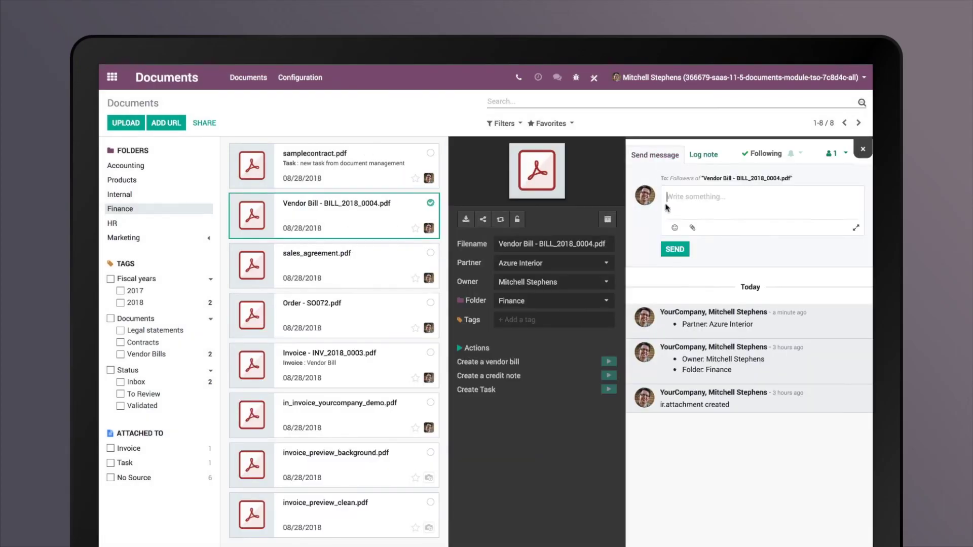
text(Hi John, can you provide more information on this?)
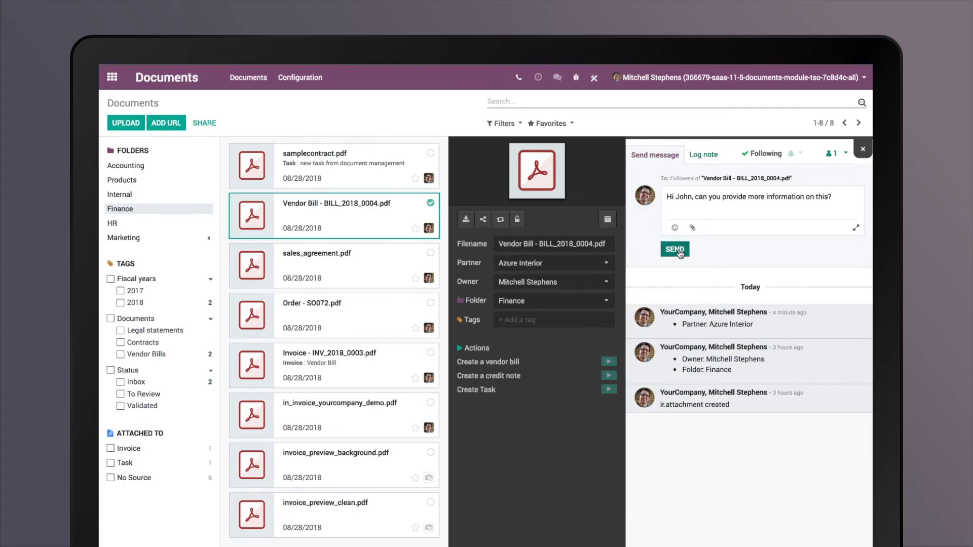
click(675, 249)
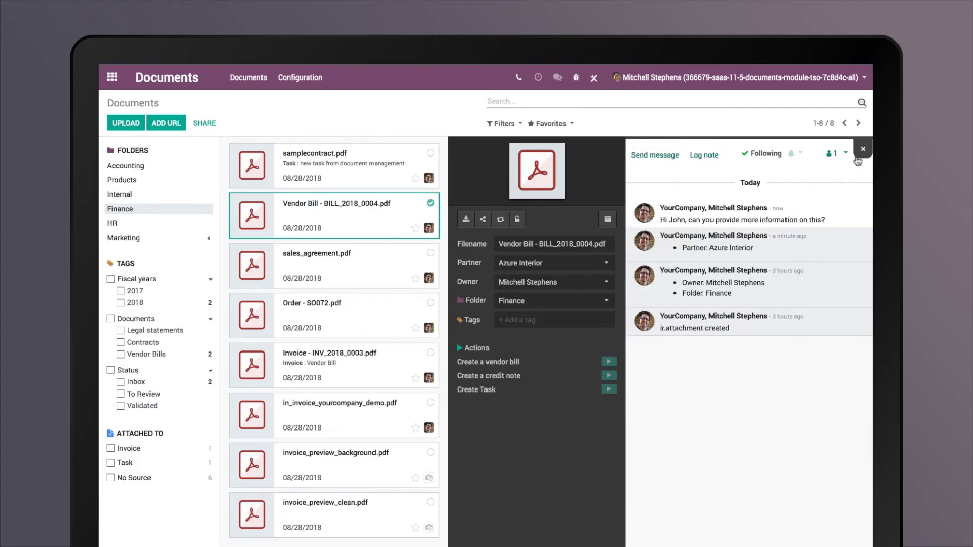
click(862, 150)
Select all eight Finance documents, starting from samplecontract.pdf, and share them.
click(343, 166)
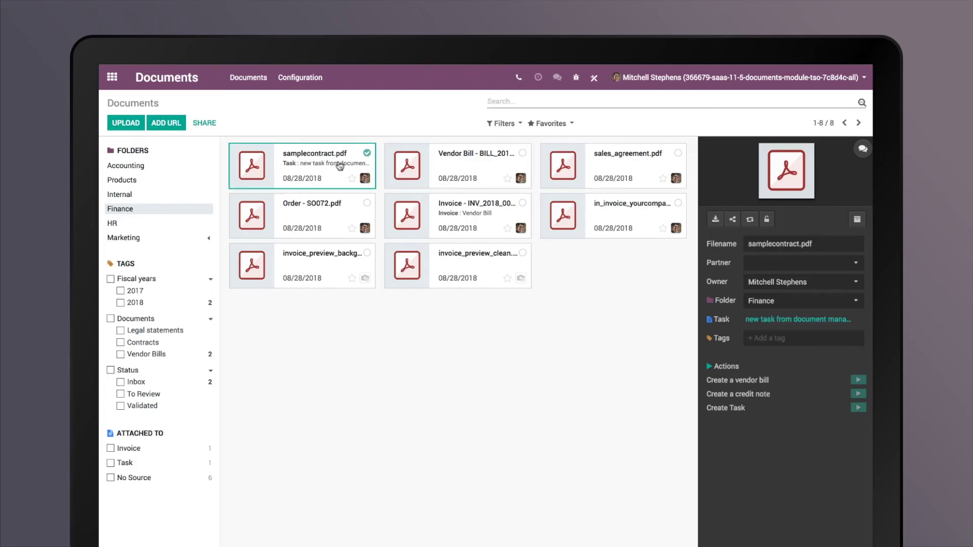
shift+click(472, 262)
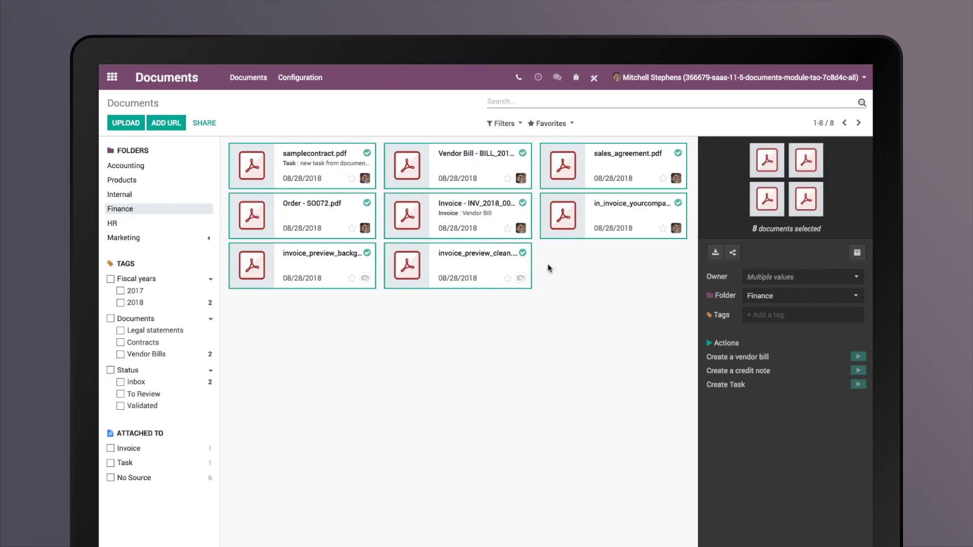
click(733, 253)
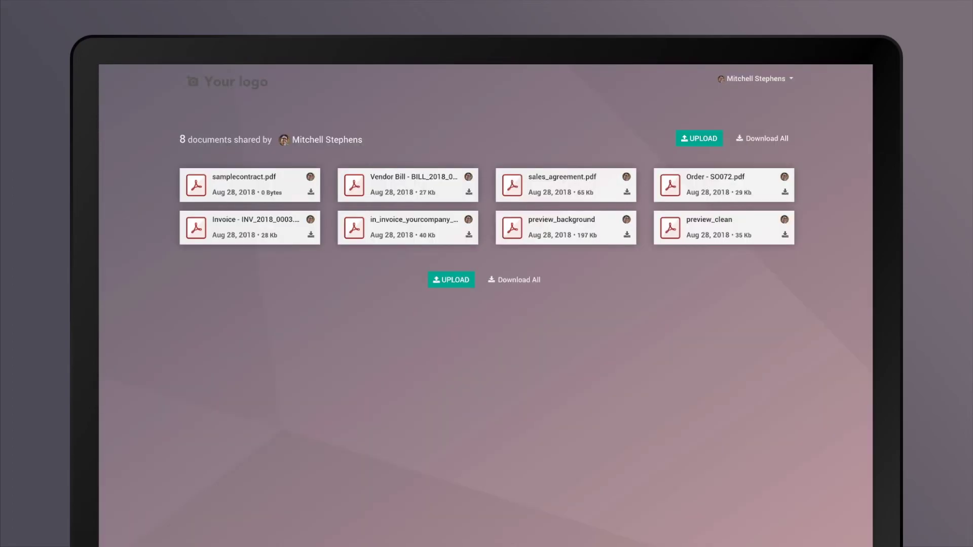